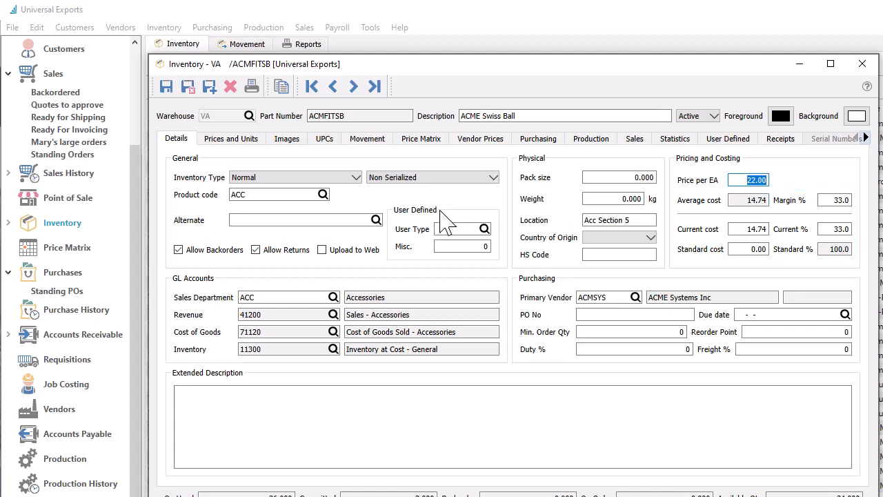
Step: Examine the product code list for the ACME Swiss Ball and its sell prices per level in the EA and 2PK units
click(323, 194)
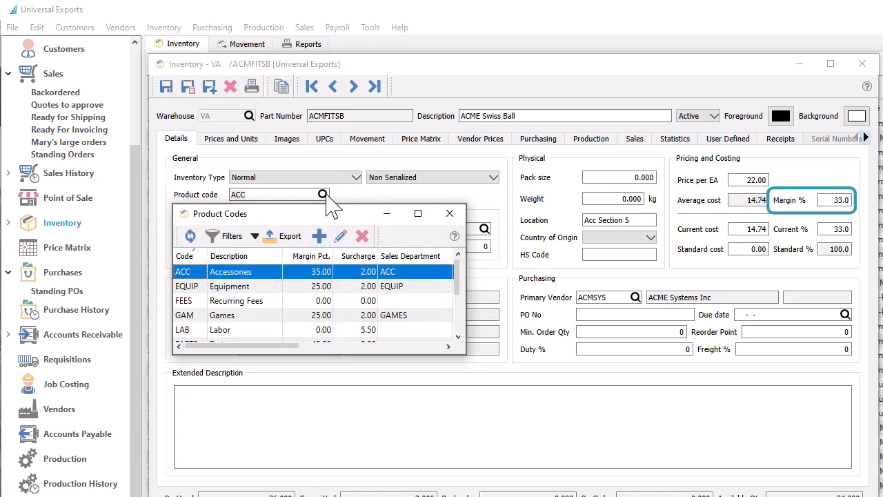
key(Escape)
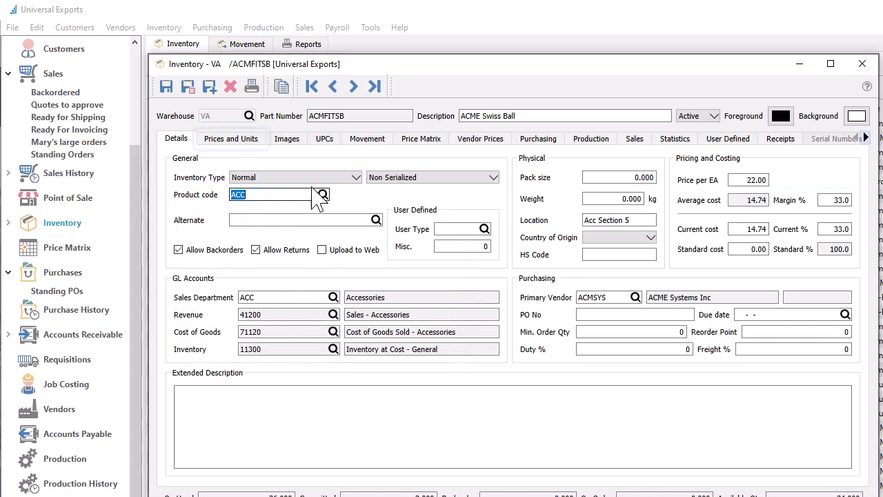
click(262, 144)
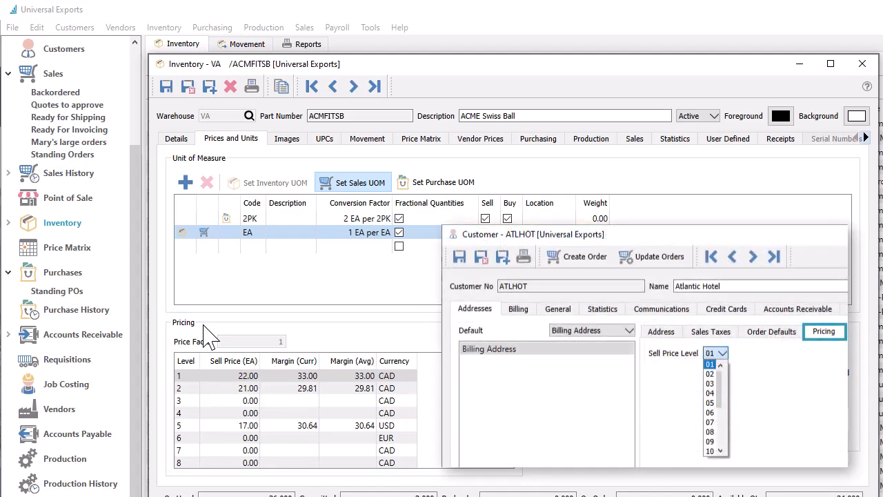
click(216, 376)
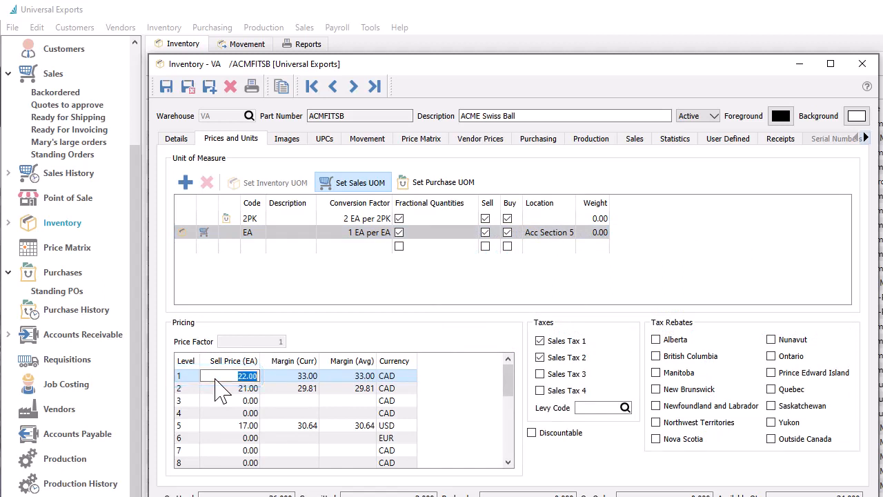
click(253, 219)
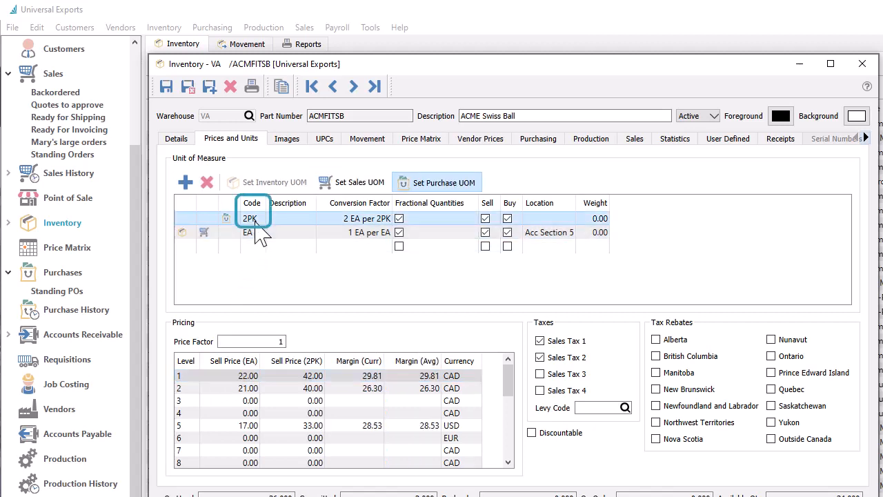
click(269, 374)
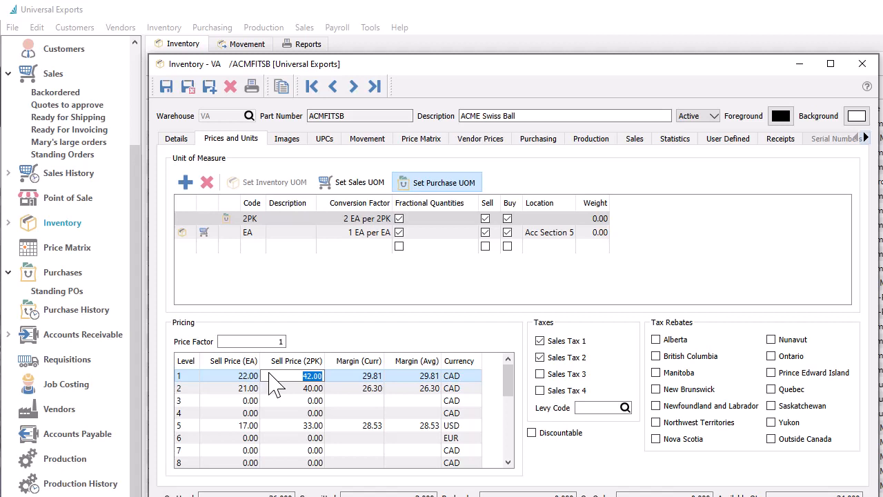
click(276, 423)
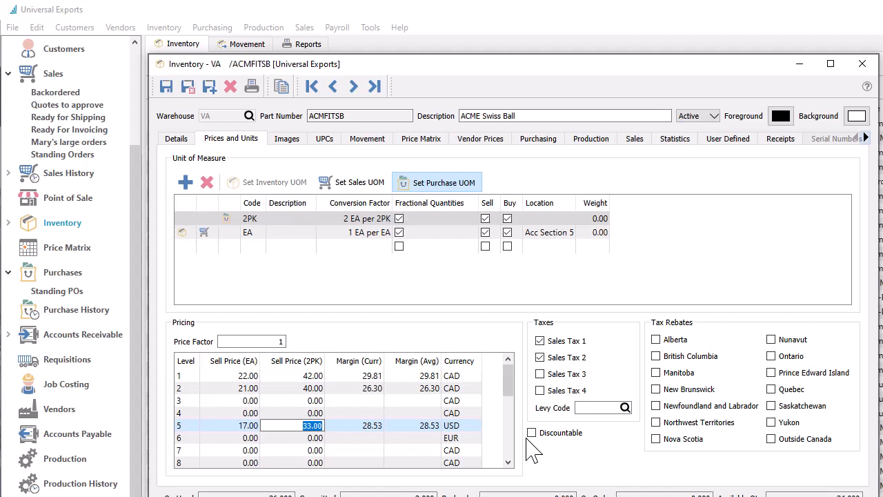
Step: Open the ACME Swiss Ball's price matrix record for Atlantic Hotel and examine its unit of measure and pricing method options
click(434, 141)
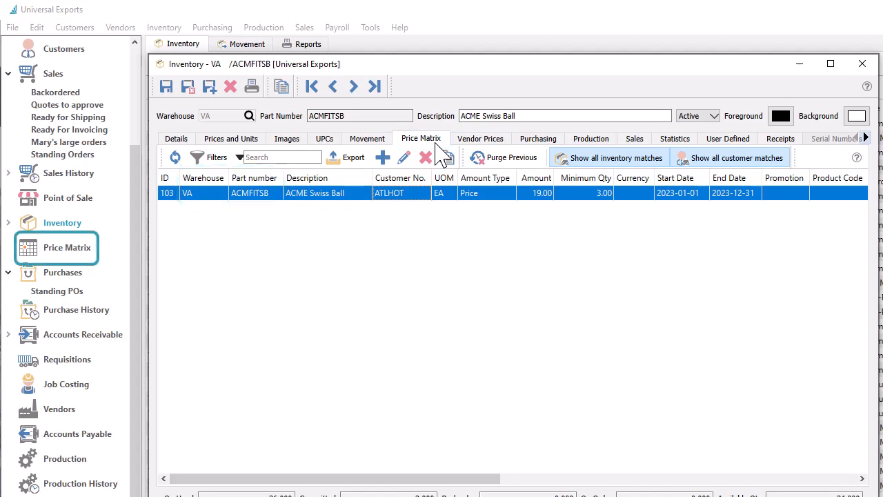
double_click(433, 193)
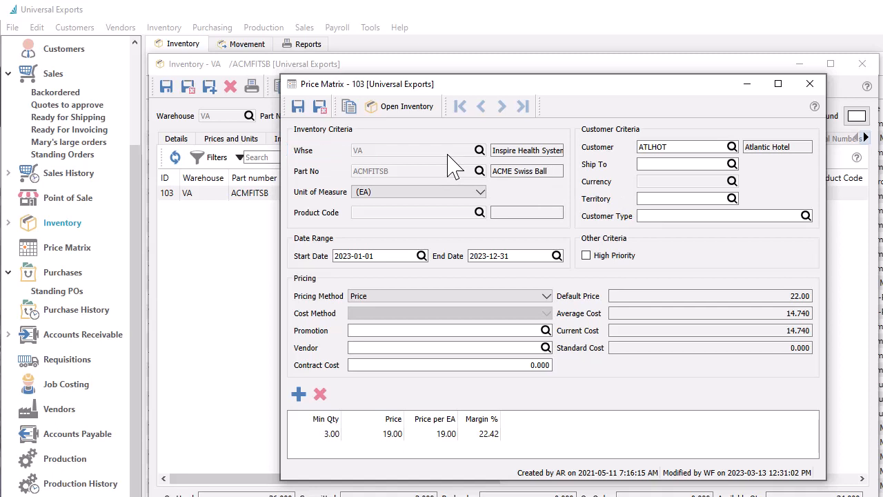
click(445, 192)
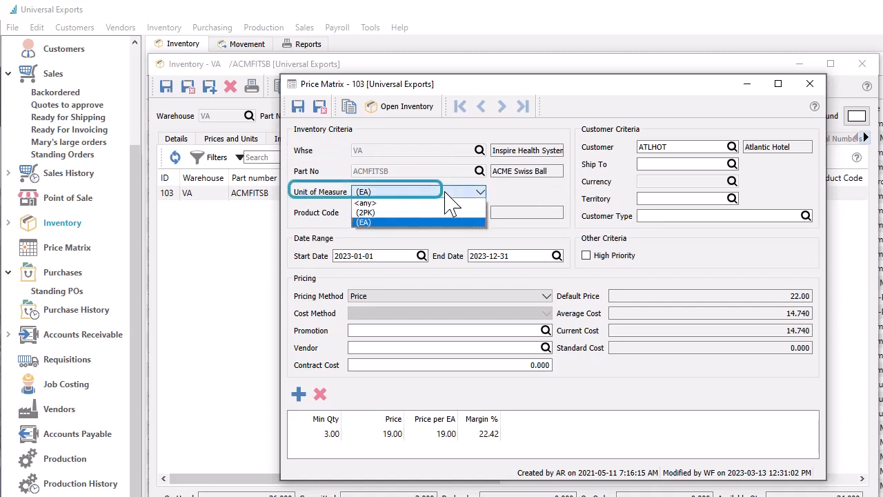
click(445, 192)
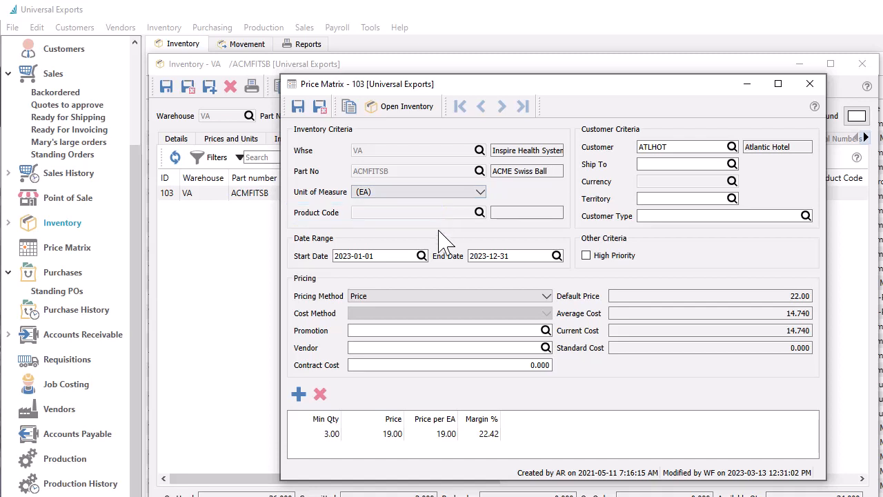
click(436, 296)
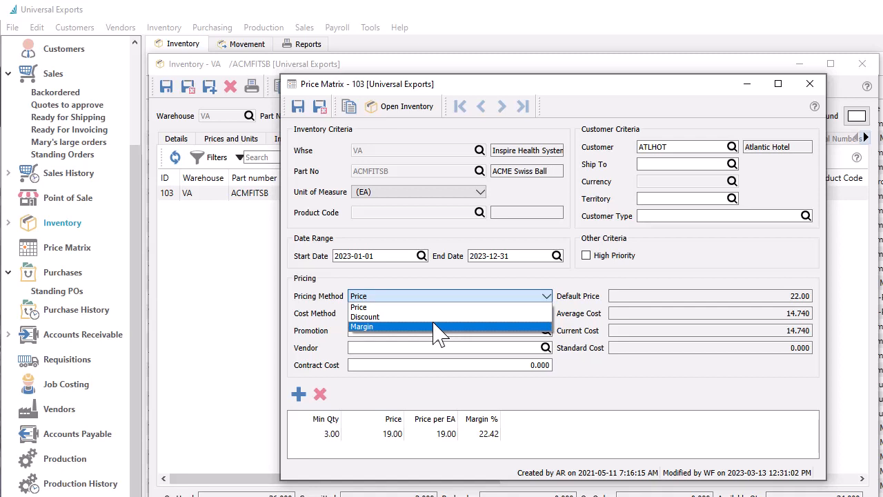
key(Escape)
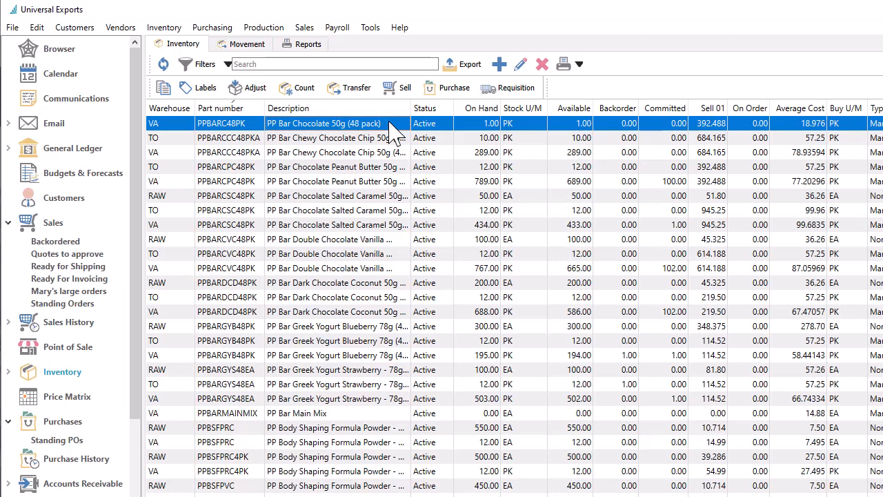
Step: Open the first five listed inventory items for bulk editing, inspect the level 1 sell price entry, and cancel the edit
shift+click(389, 181)
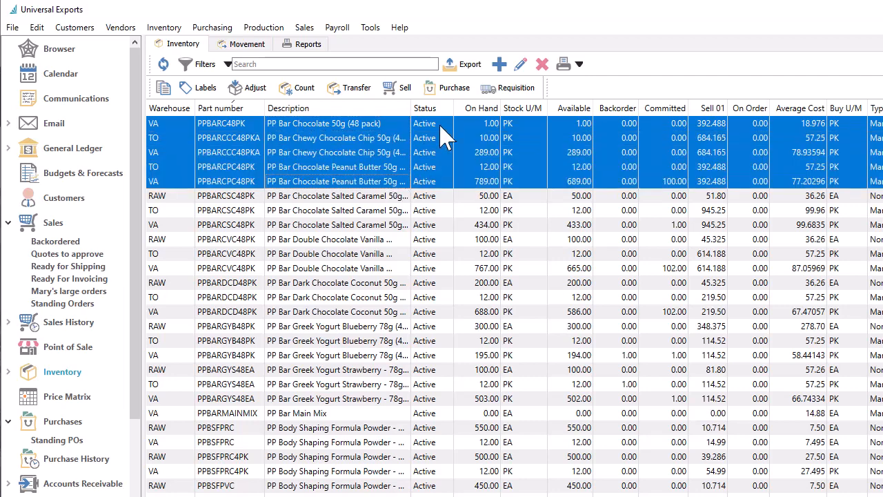
click(520, 64)
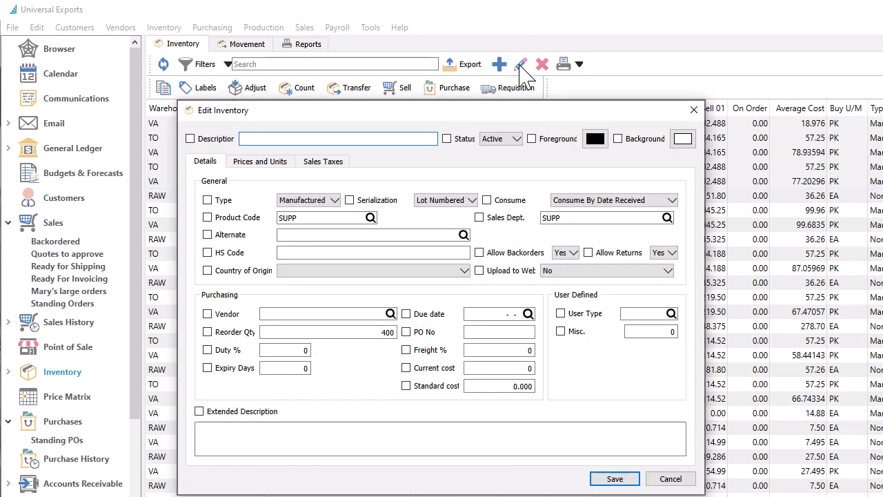
click(281, 164)
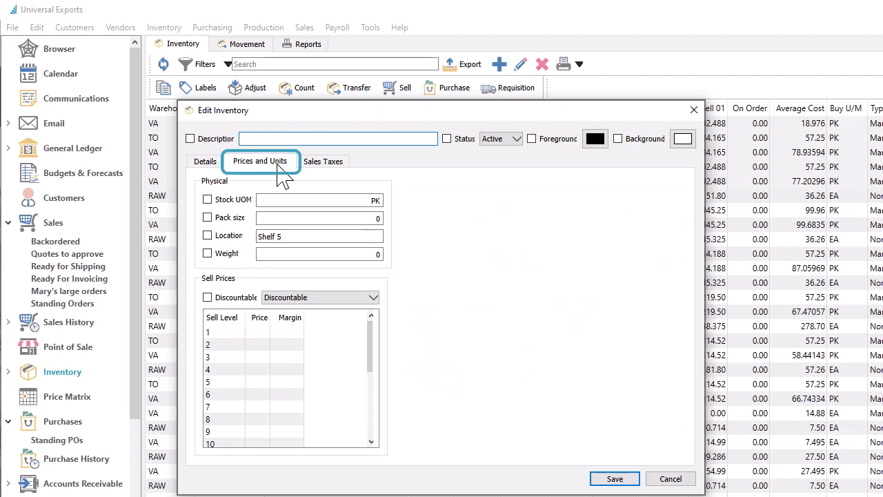
click(256, 333)
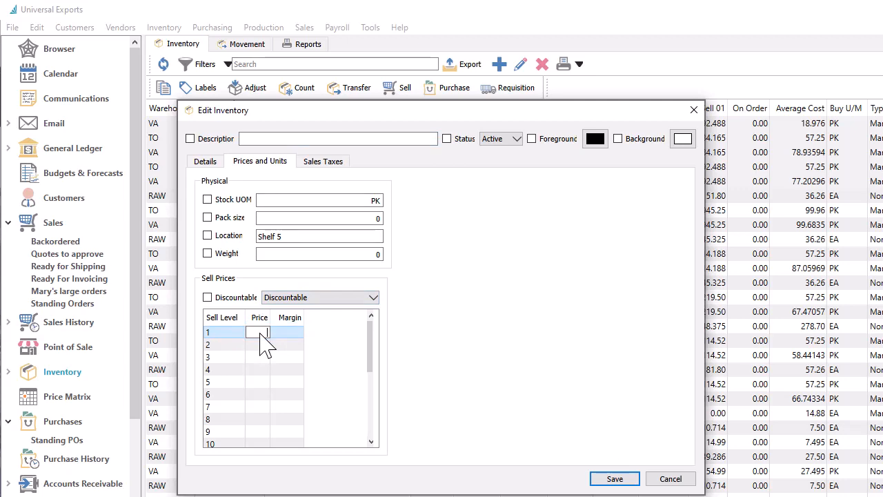
key(Escape)
key(Escape)
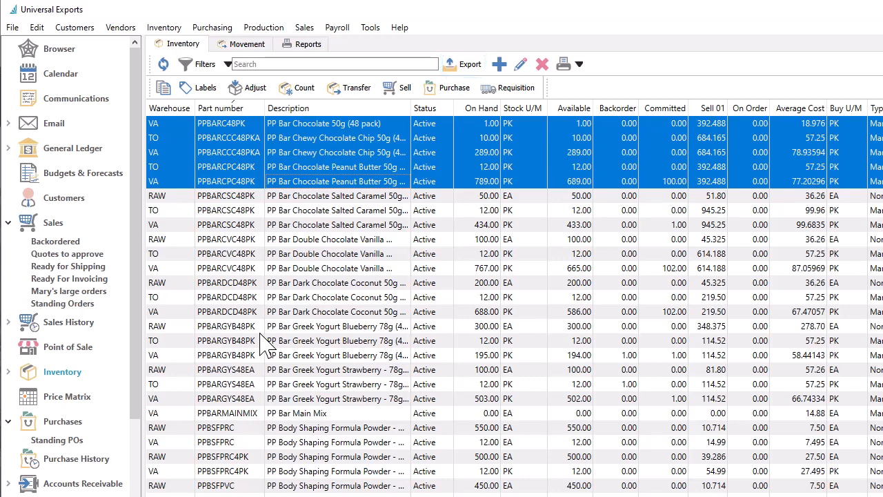
Step: Open the data import tool and widen the Spire Field Name column to read the matched price fields
click(371, 28)
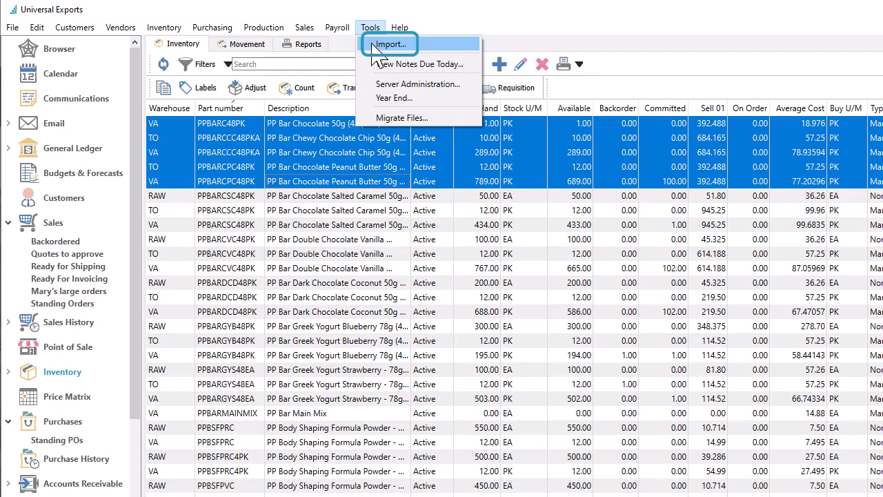
click(372, 45)
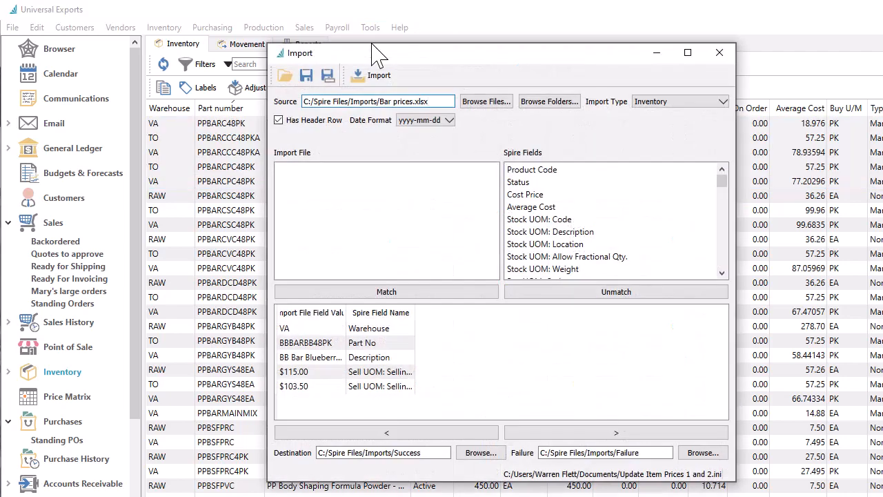
drag(415, 312, 460, 323)
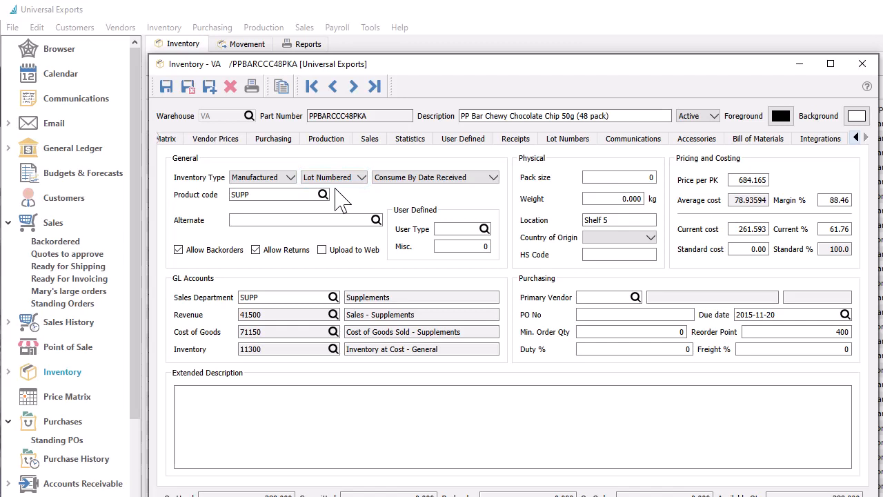
Step: Set the sell price to 150 for lots 3478879 and 466898089 of the PP Bar Chewy Chocolate Chip item
click(552, 141)
click(522, 230)
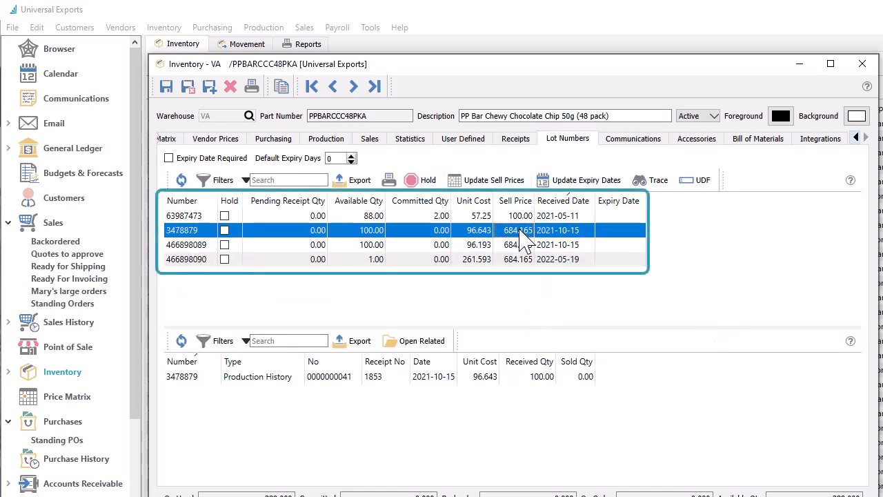
ctrl+click(519, 246)
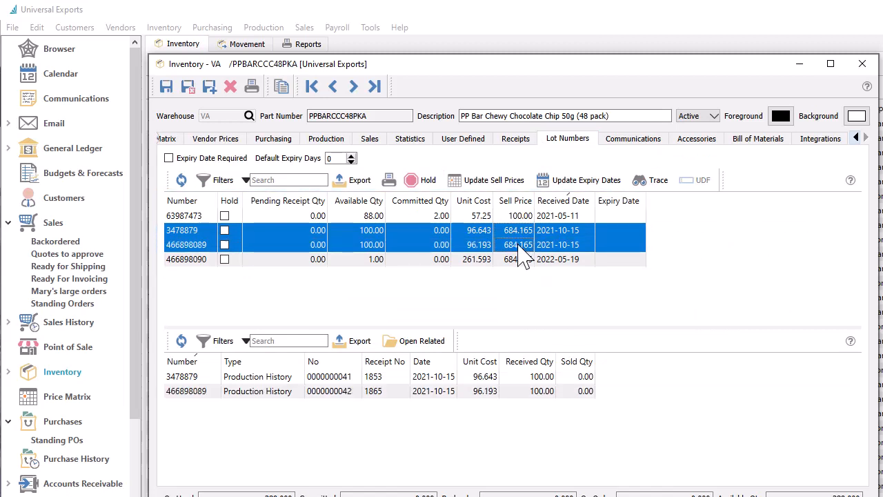
click(507, 187)
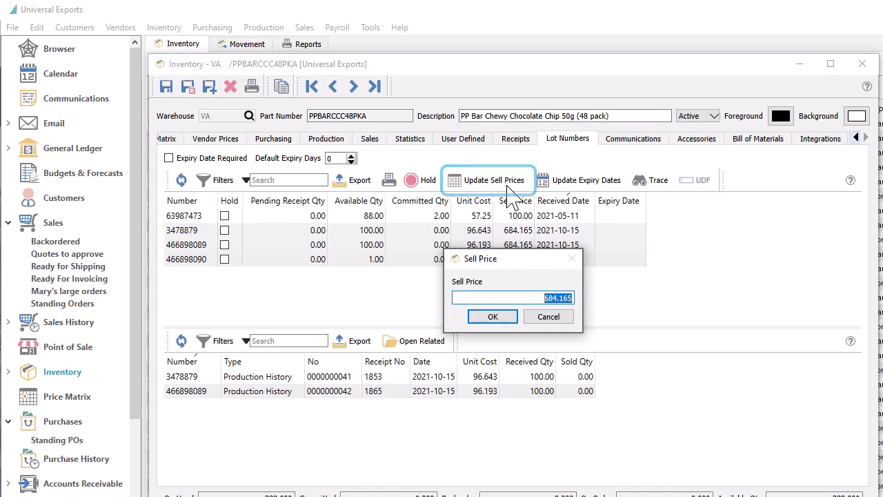
text(150)
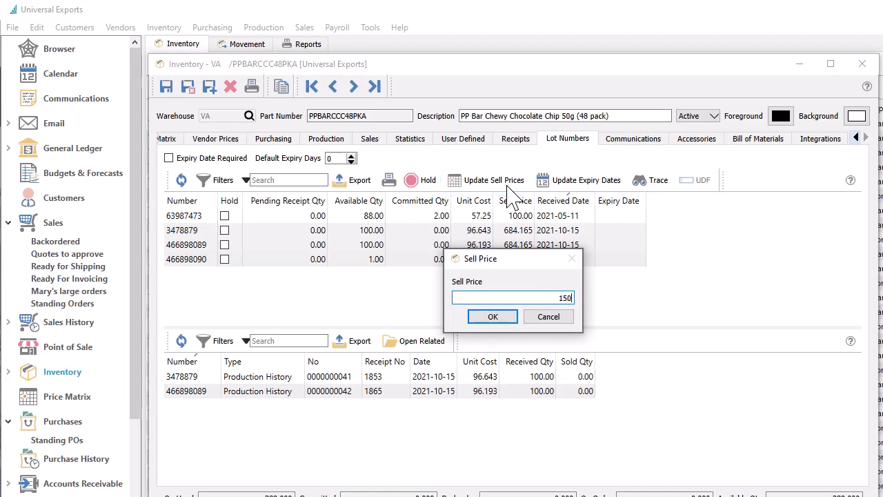
click(488, 318)
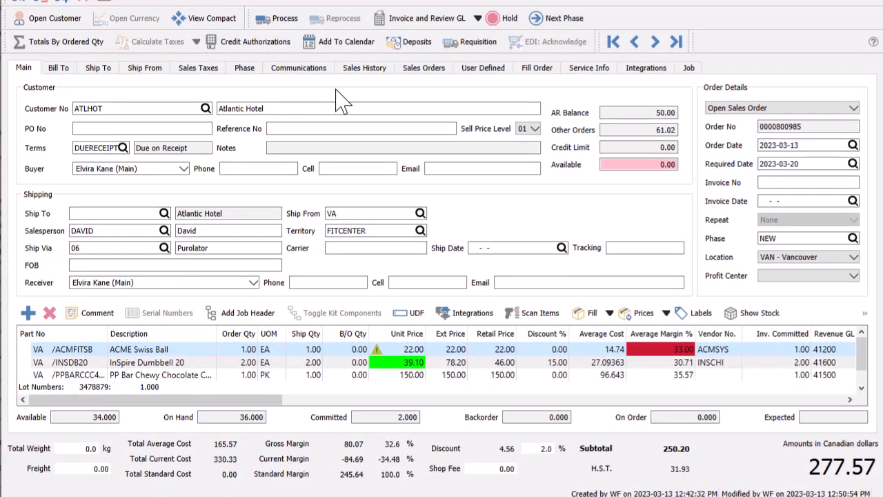
Step: Set the Atlantic Hotel sales order's sell price level to 02 and inspect the ACME Swiss Ball's unit price
click(534, 129)
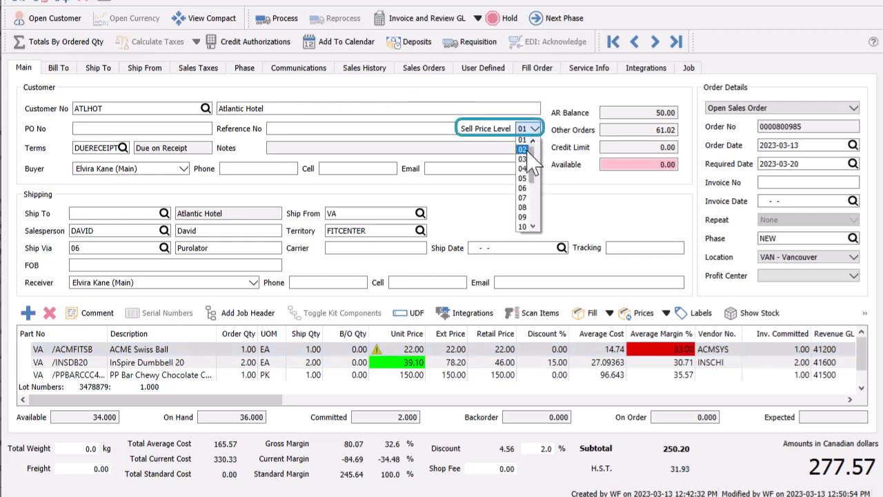
click(522, 149)
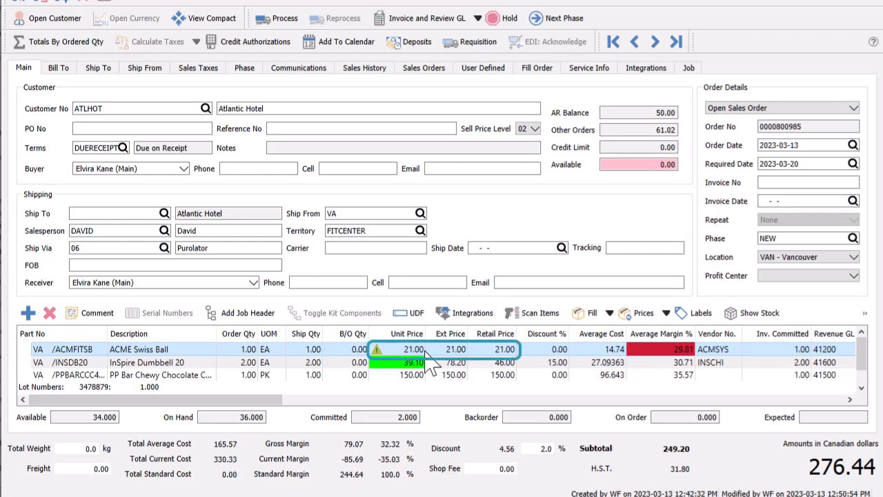
click(424, 350)
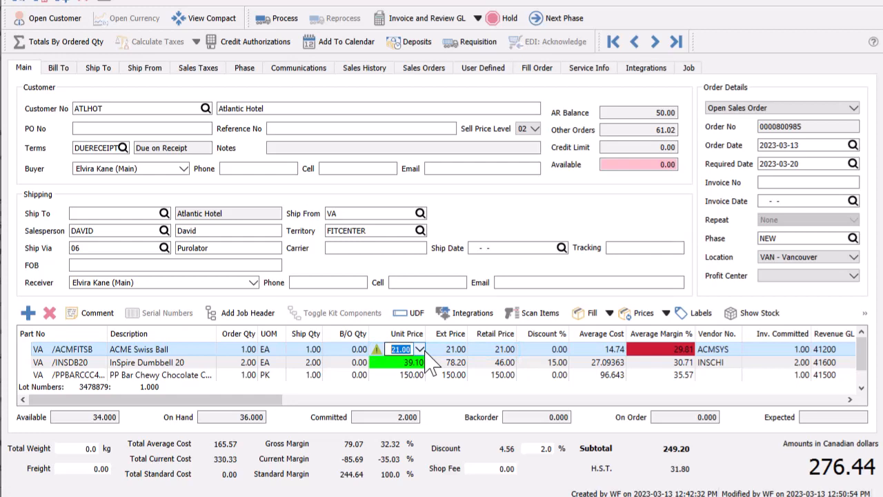
key(Escape)
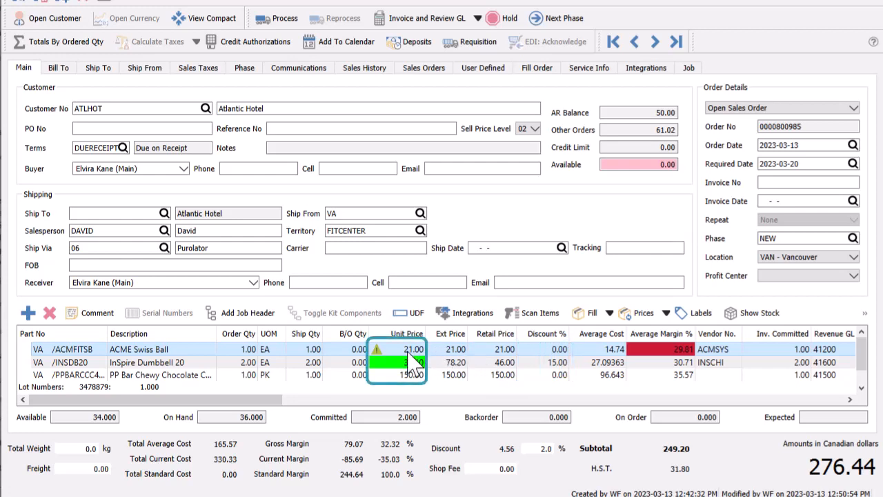
mouse_move(411, 364)
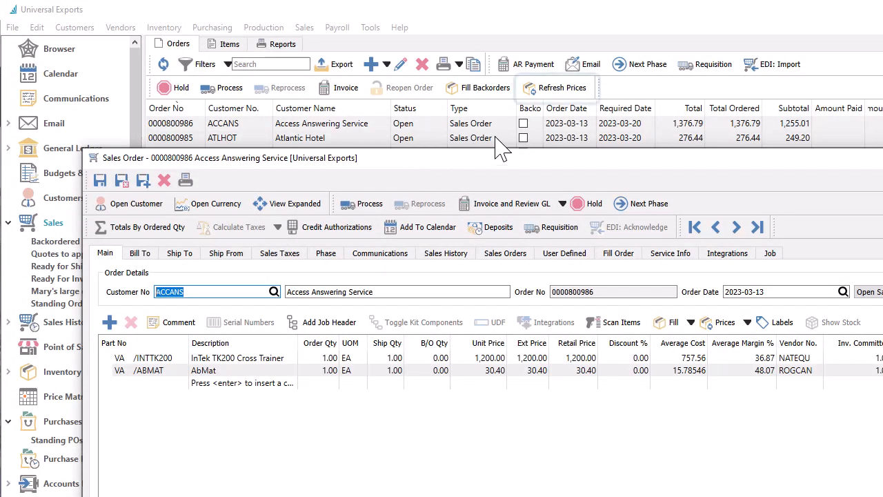
Step: Refresh all prices on the Access Answering Service sales order and store all of them in the price matrix
click(746, 322)
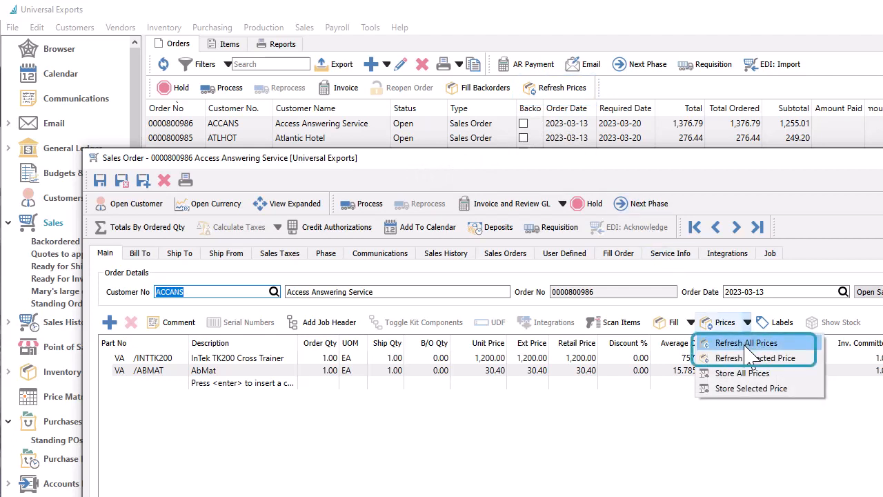
click(746, 345)
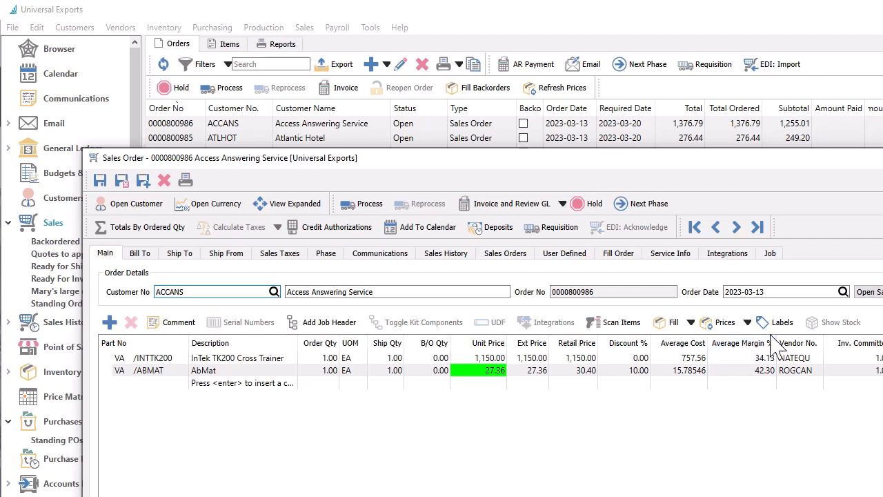
click(747, 322)
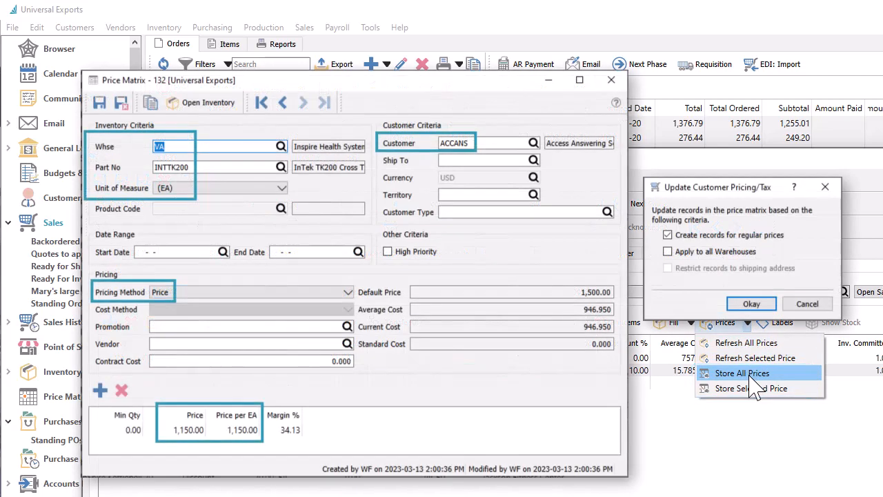
click(750, 376)
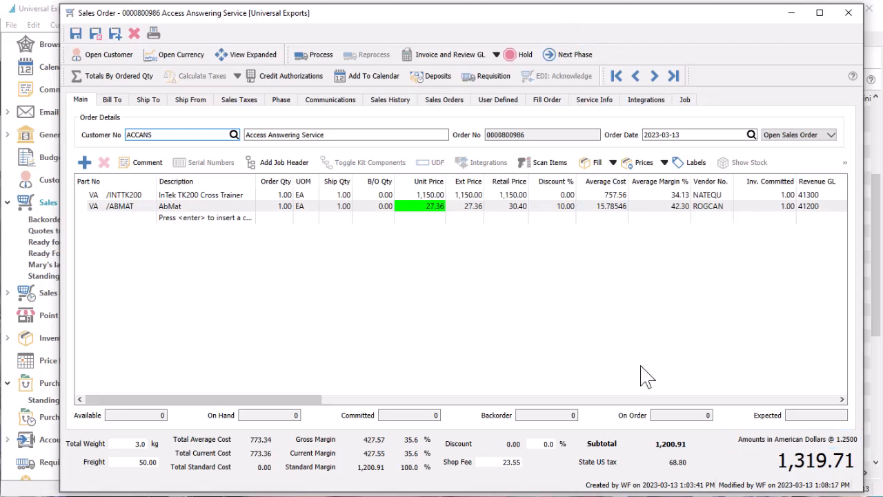
Step: Show the available unit prices for the InTek TK200 Cross Trainer line of the sales order
click(445, 196)
click(440, 196)
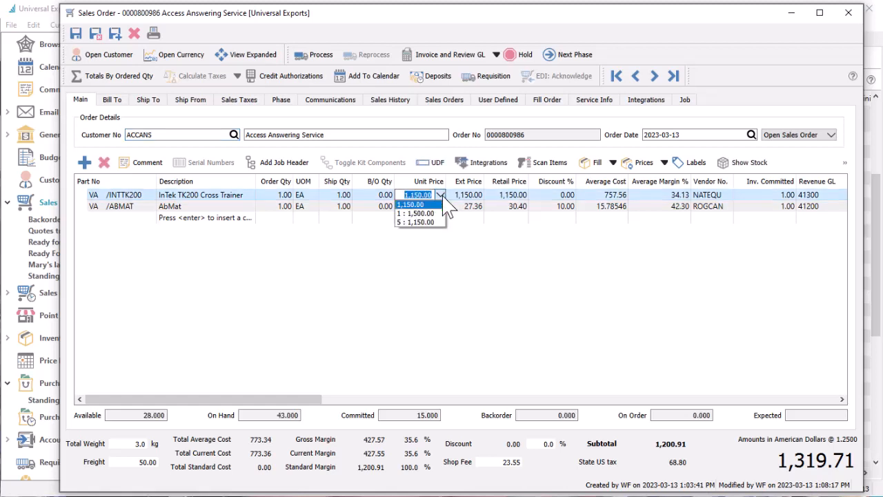